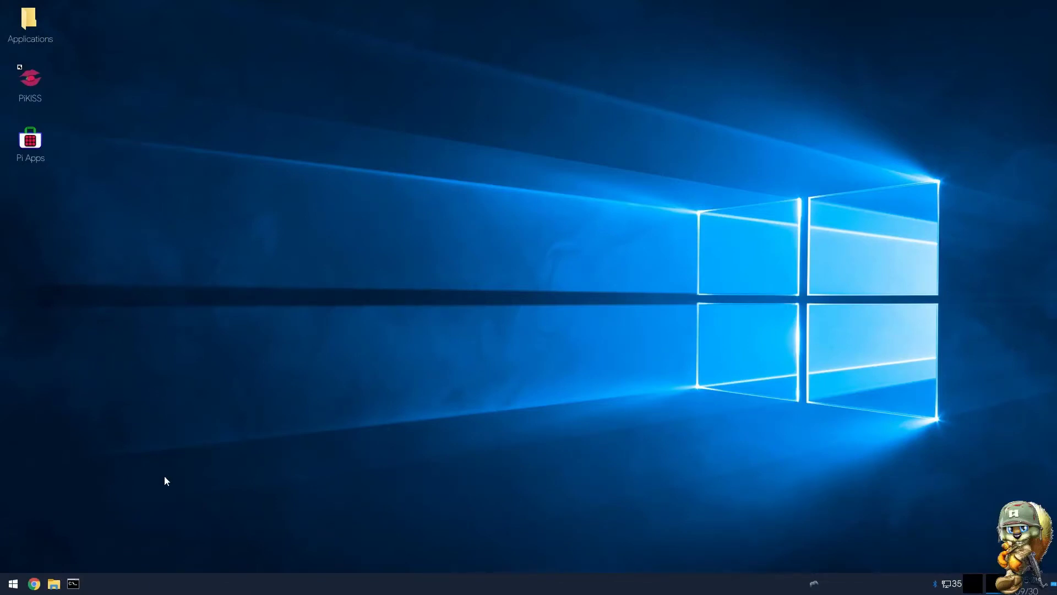
# - Open the Applications folder from the desktop in PCManFM
pyautogui.doubleClick(33, 27)
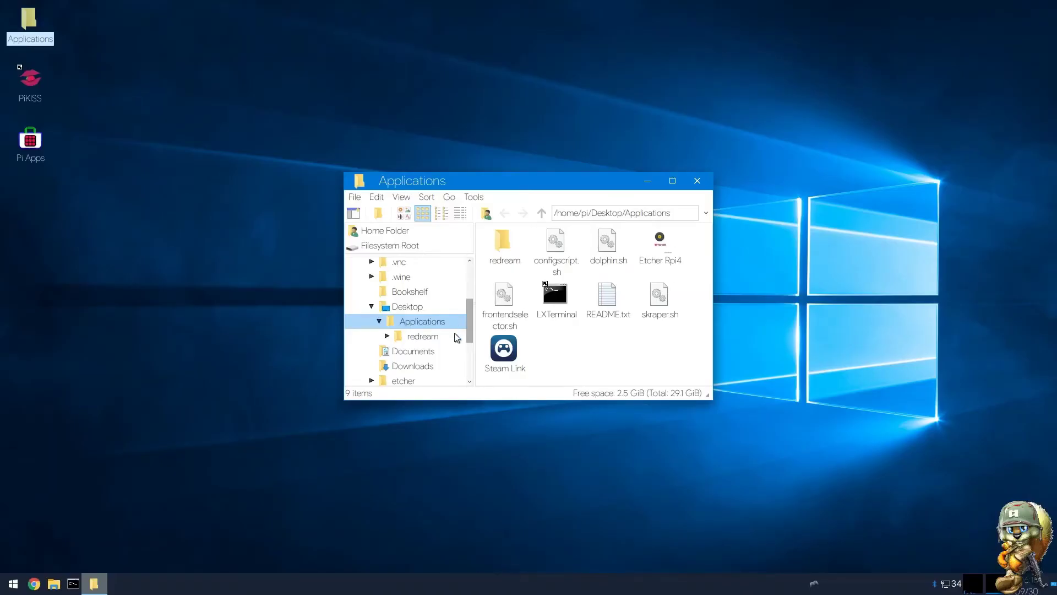
pyautogui.scroll(-1, 461, 338)
pyautogui.scroll(-15, 460, 338)
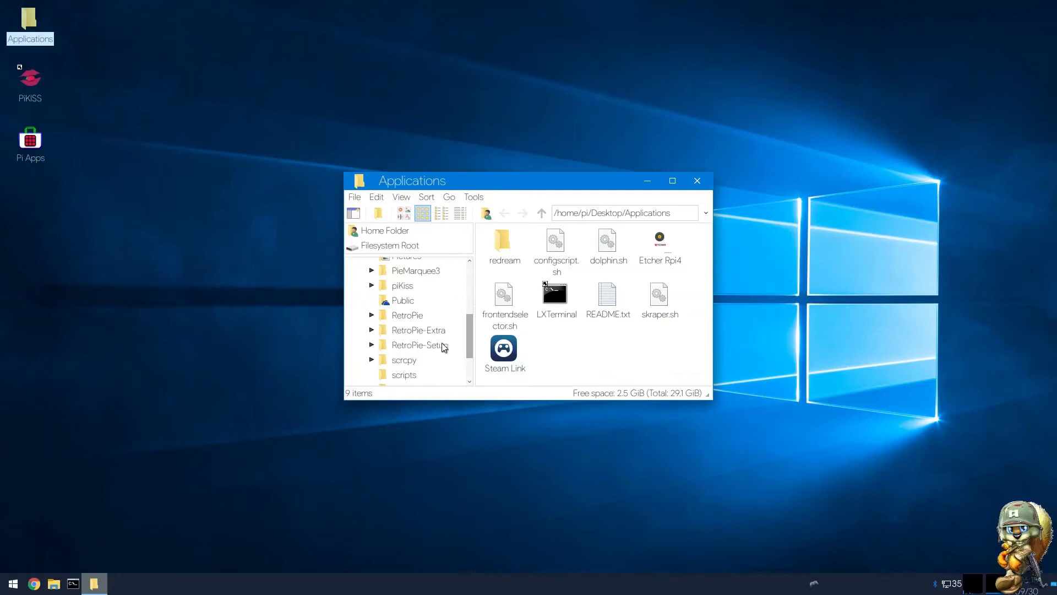
pyautogui.scroll(-10, 426, 347)
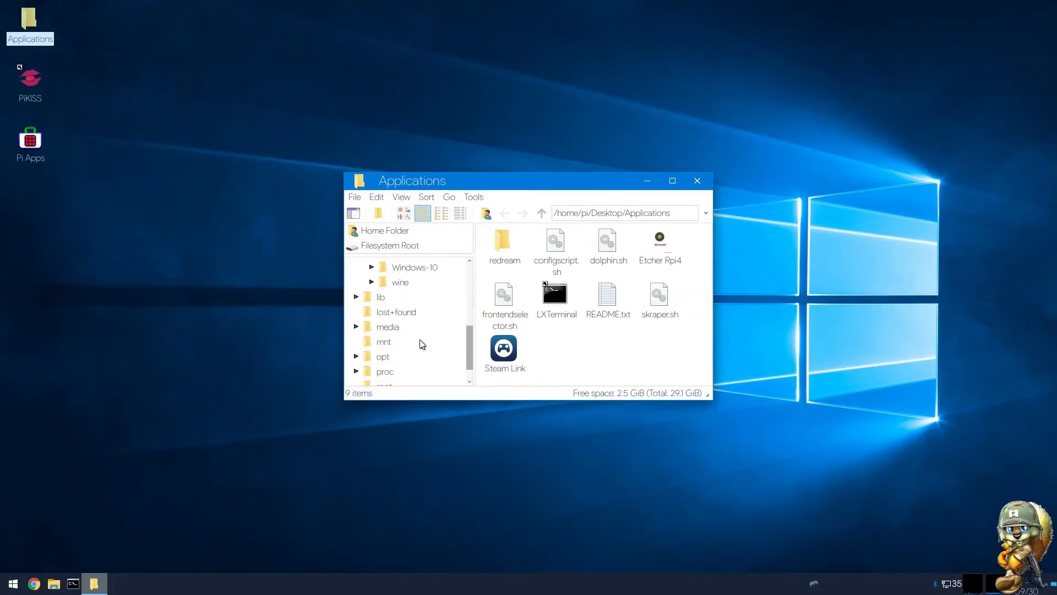
pyautogui.scroll(4, 418, 335)
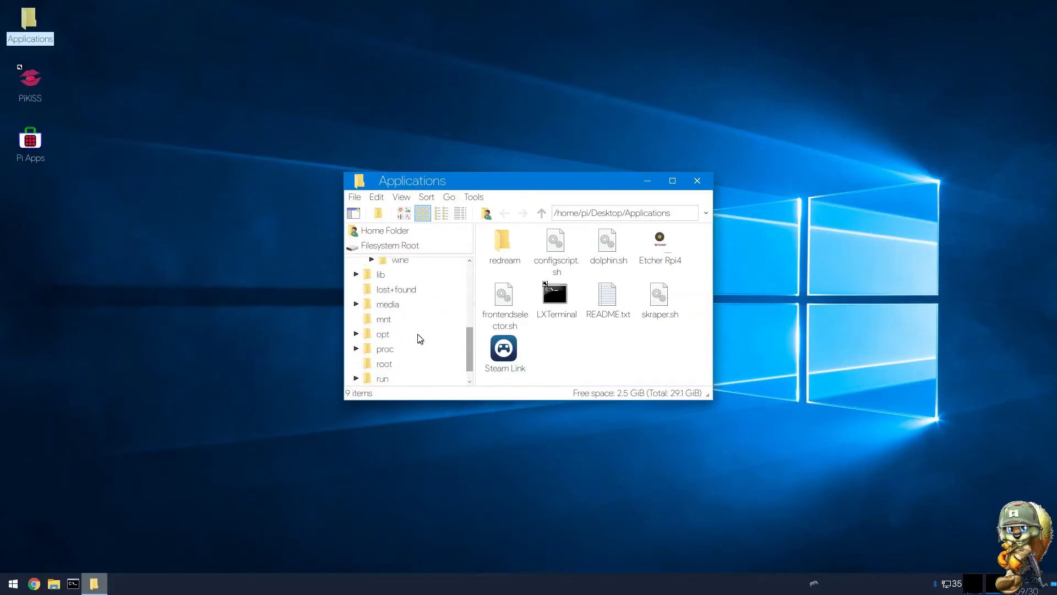
pyautogui.scroll(4, 416, 334)
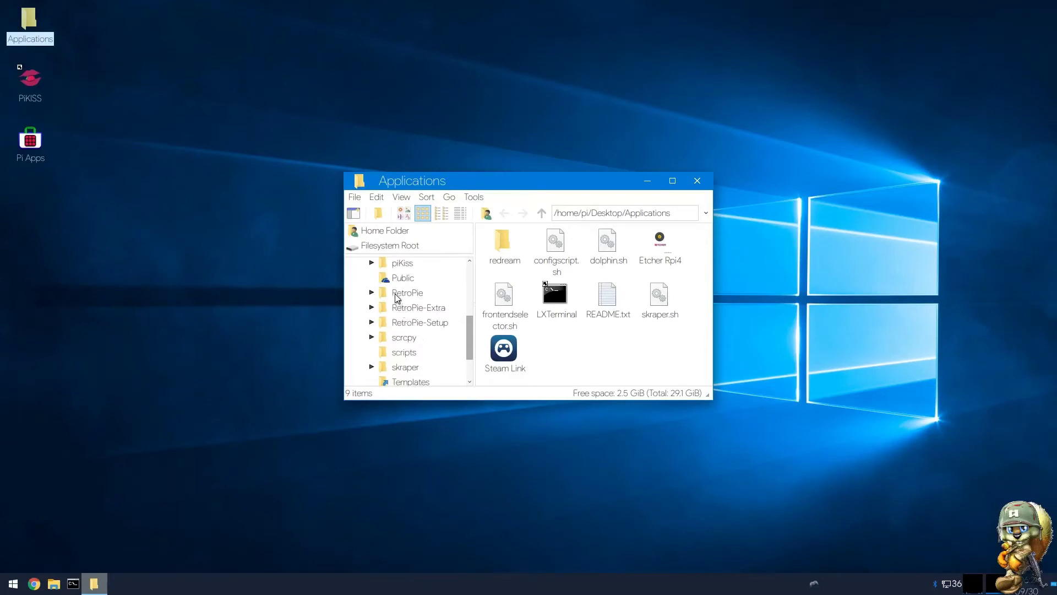
# - Go to the RetroPie folder and open its roms folder
pyautogui.click(397, 294)
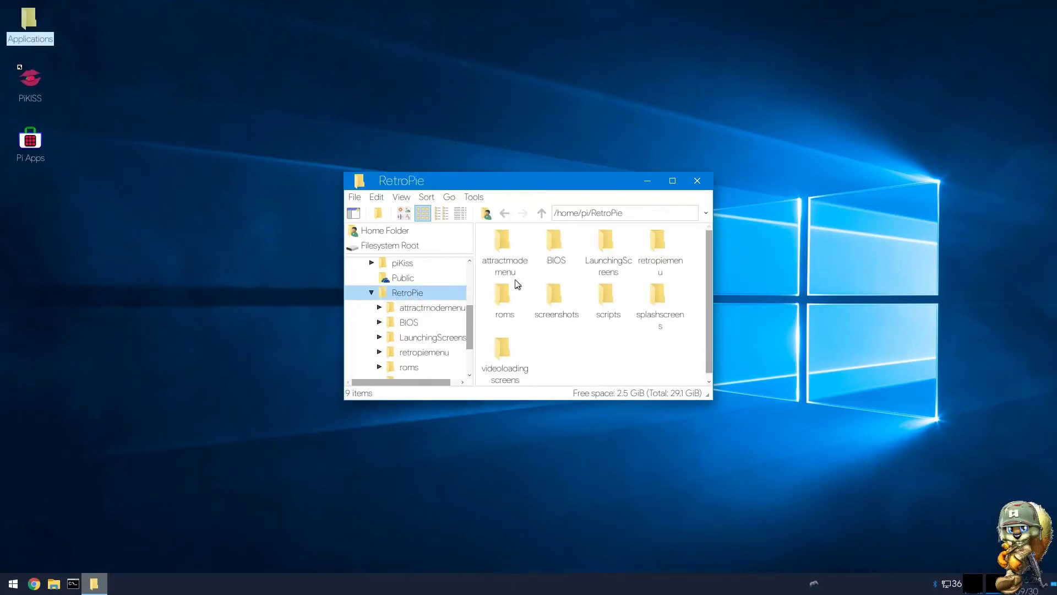
pyautogui.doubleClick(504, 297)
pyautogui.scroll(-2, 567, 283)
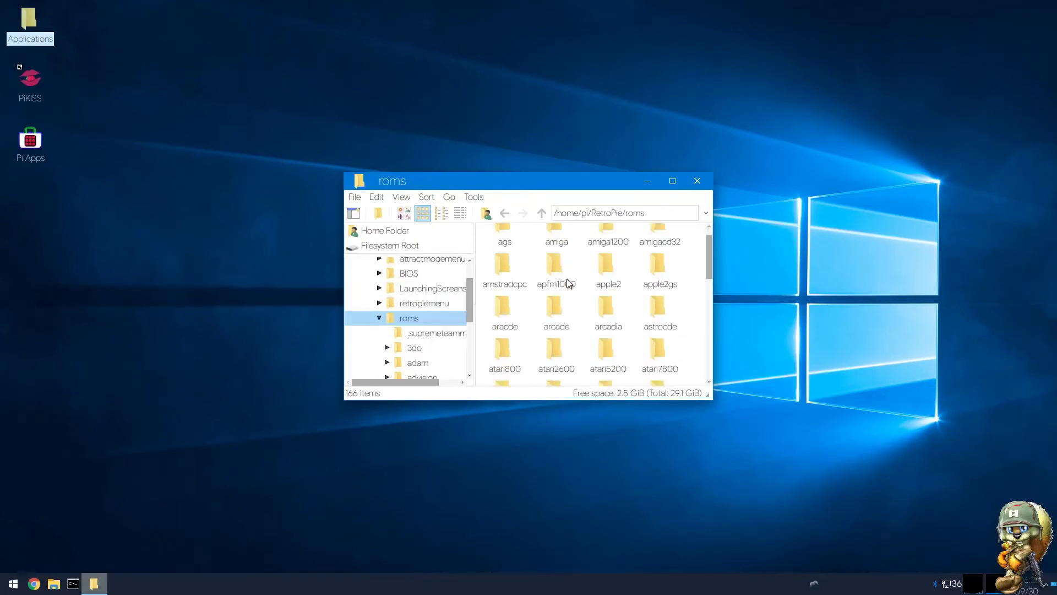
pyautogui.scroll(-8, 567, 284)
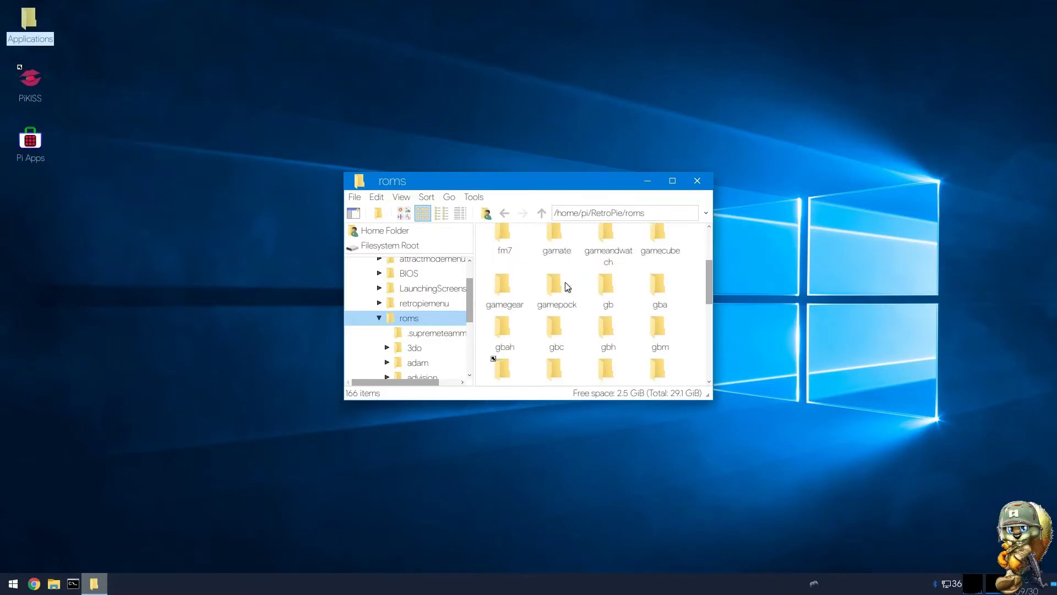
pyautogui.scroll(-20, 565, 282)
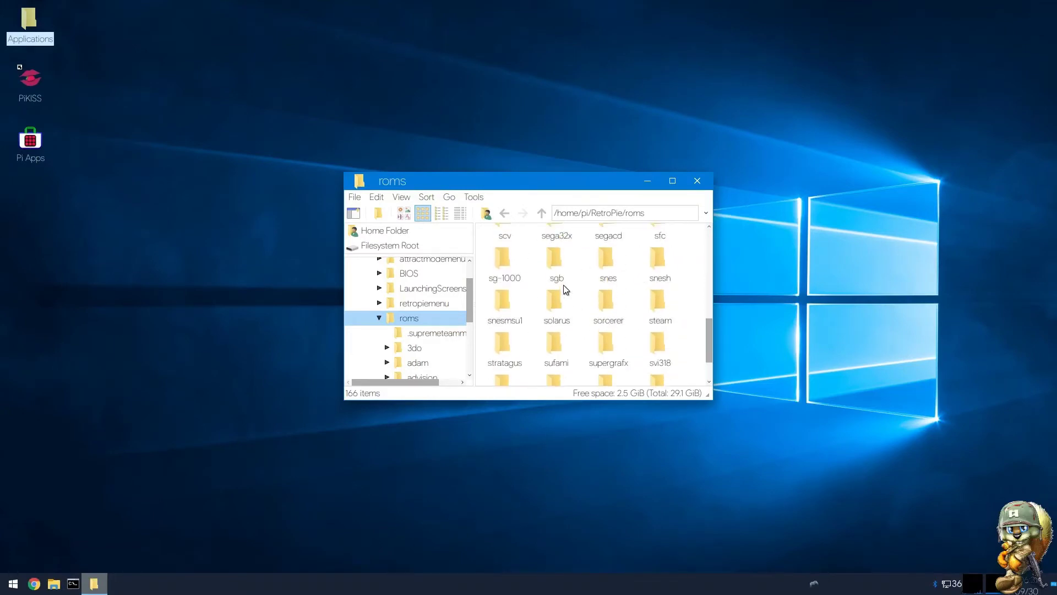
pyautogui.scroll(-6, 563, 285)
# - Open wine, then its games folder and the Mugen folder inside it
pyautogui.doubleClick(606, 313)
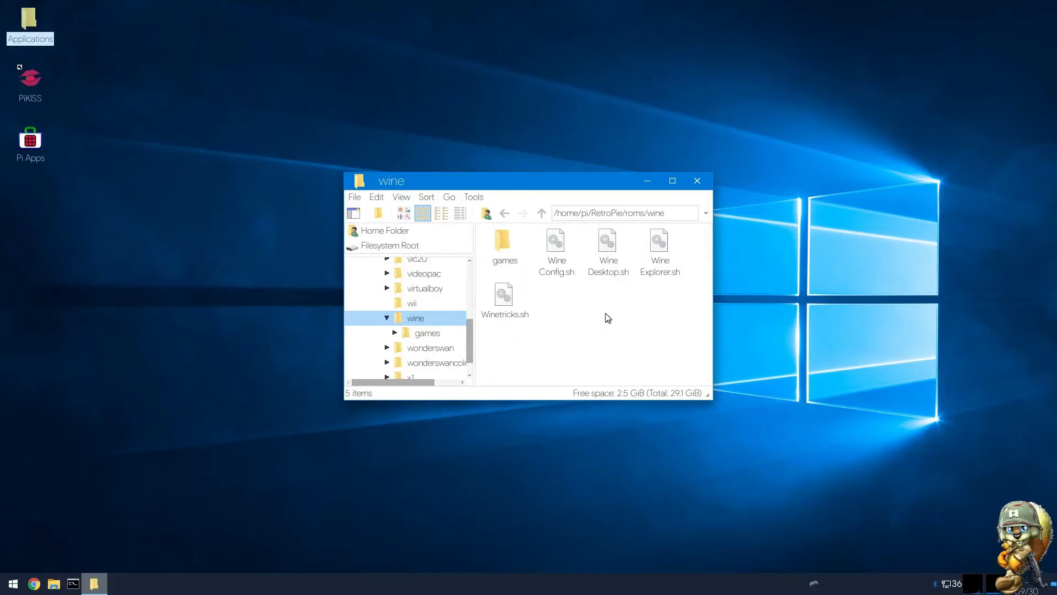
pyautogui.doubleClick(505, 247)
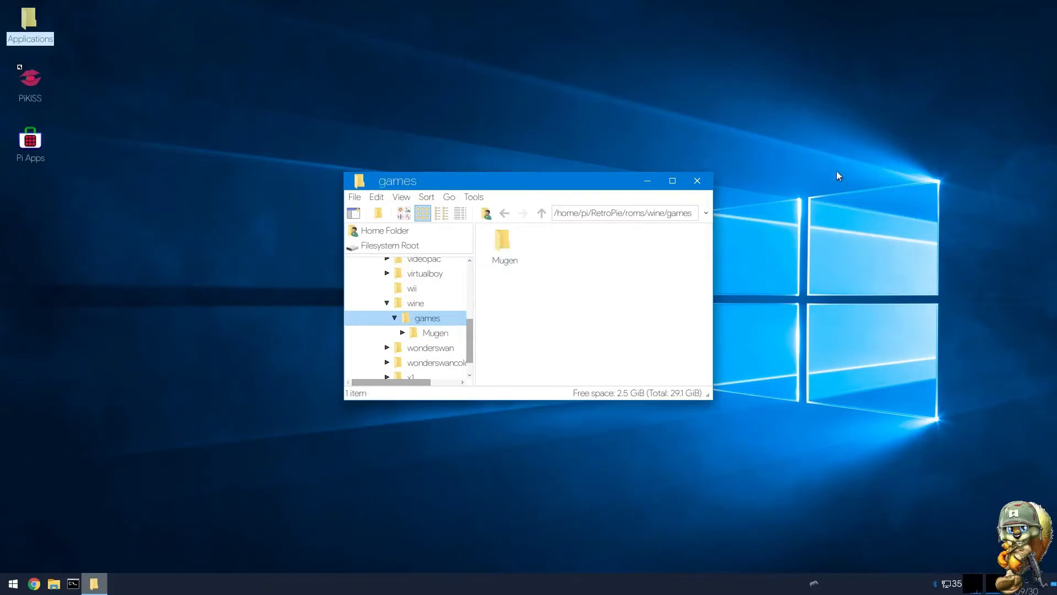
pyautogui.moveTo(920, 117); pyautogui.dragTo(799, 242)
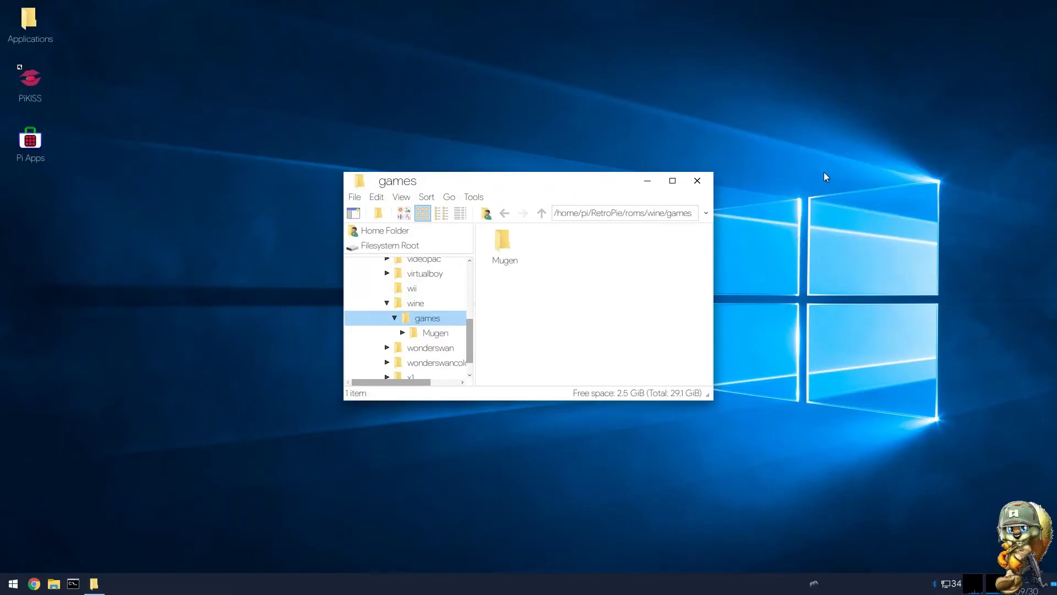
pyautogui.doubleClick(502, 239)
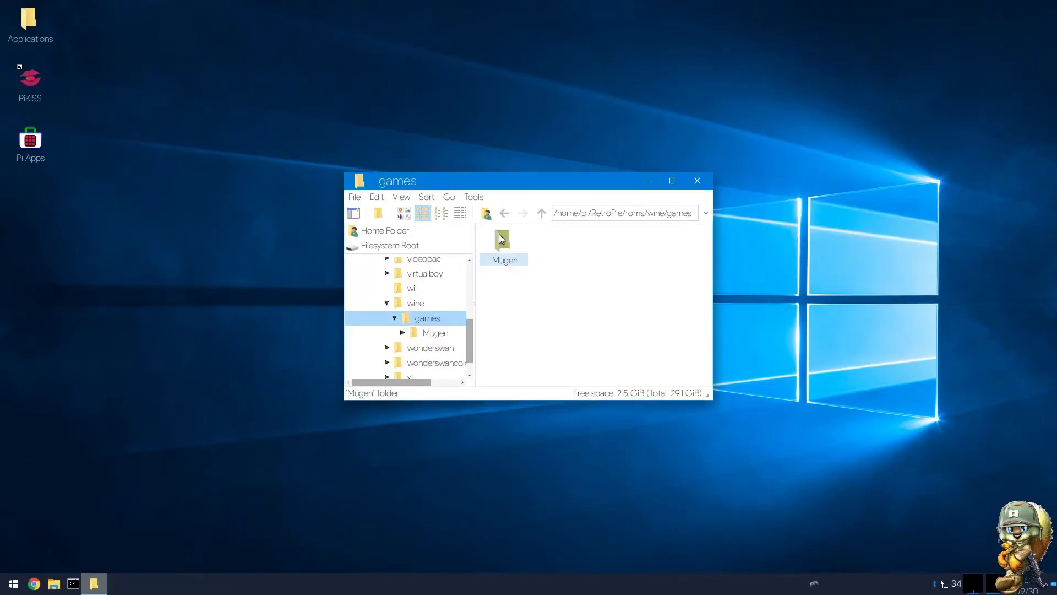
pyautogui.scroll(-2, 679, 322)
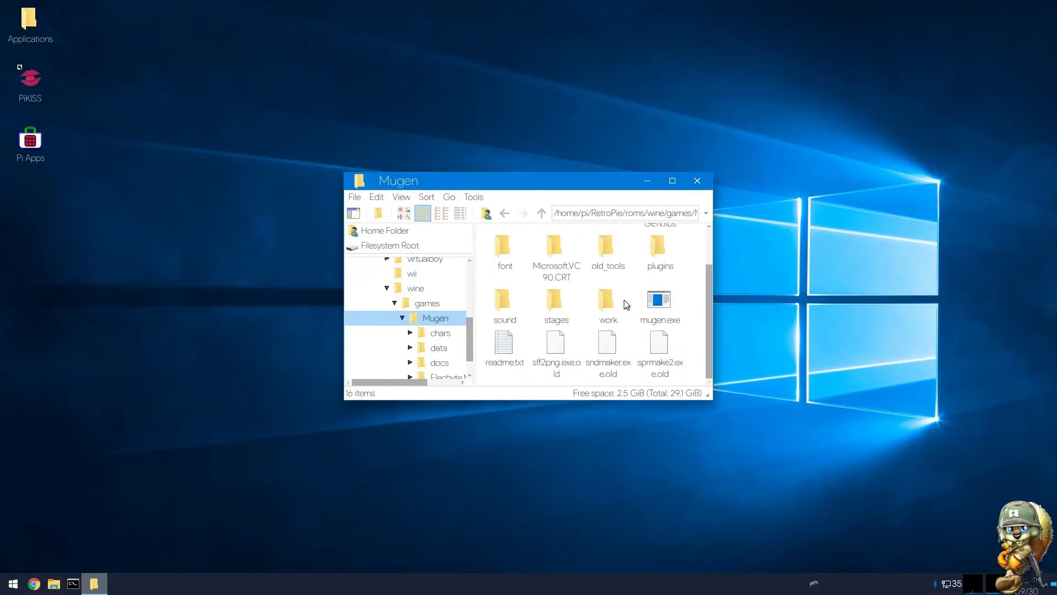
pyautogui.scroll(2, 635, 303)
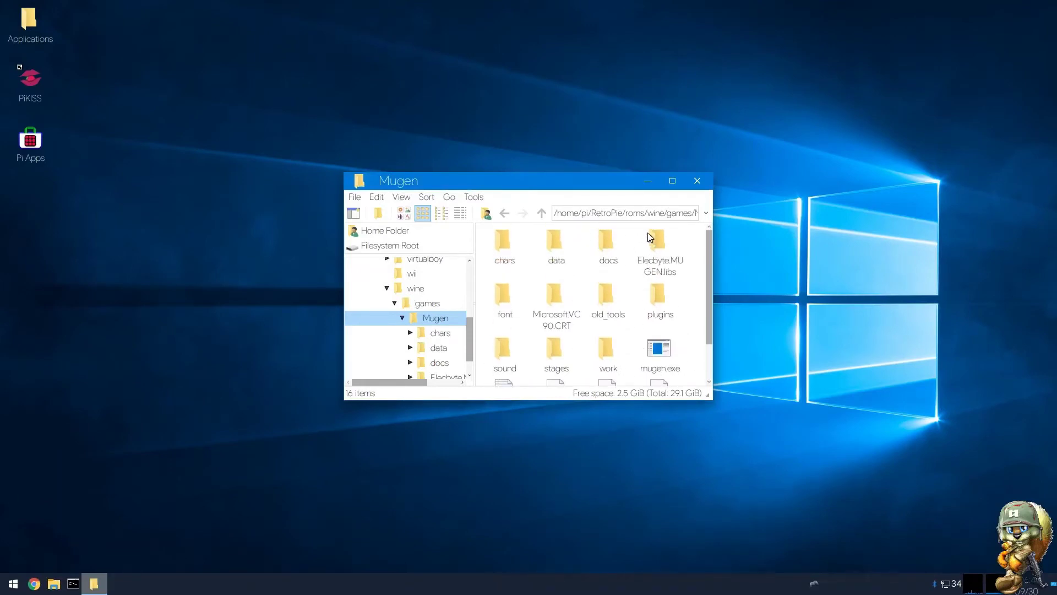
# - Return to the games folder with nothing selected and move the window up-left
pyautogui.click(506, 215)
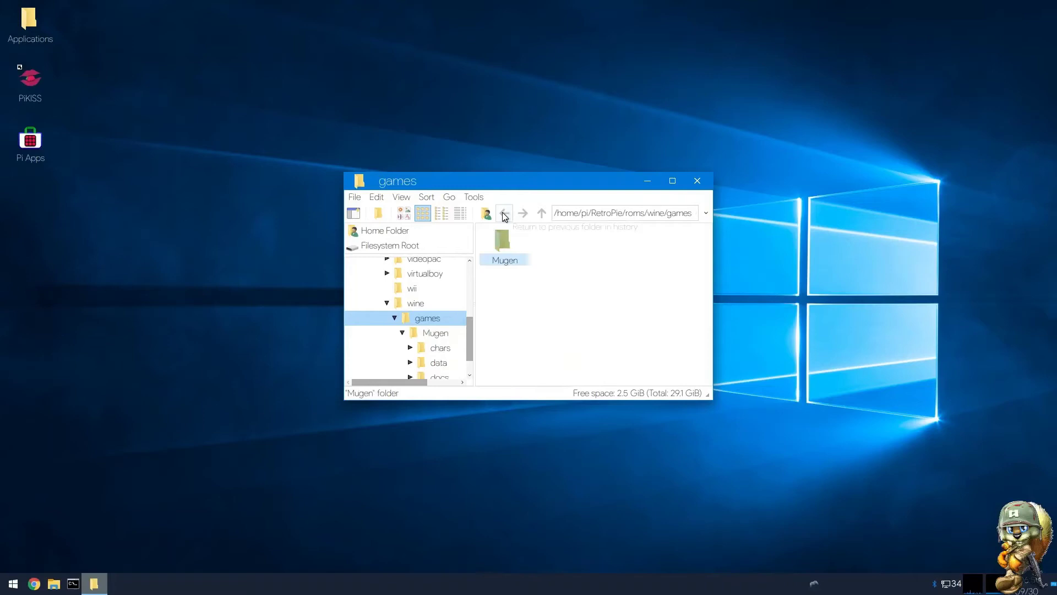
pyautogui.doubleClick(502, 243)
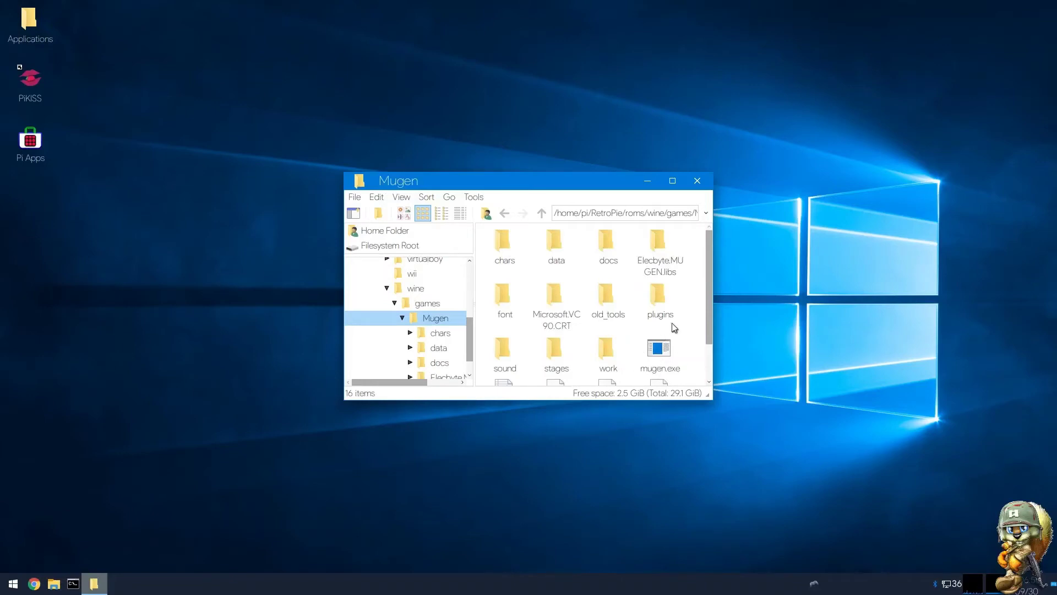
pyautogui.click(503, 217)
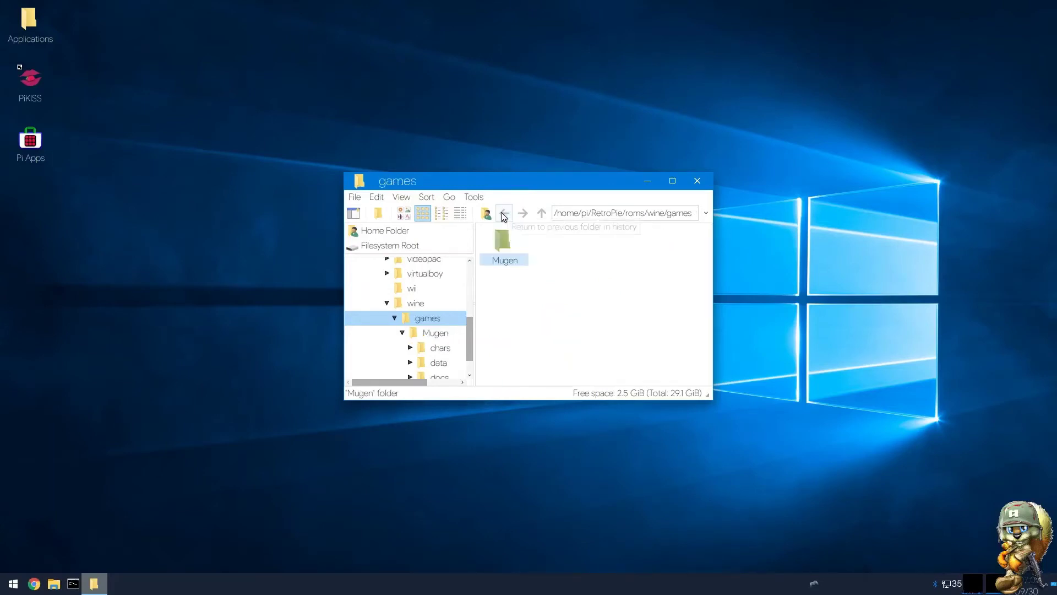
pyautogui.click(528, 330)
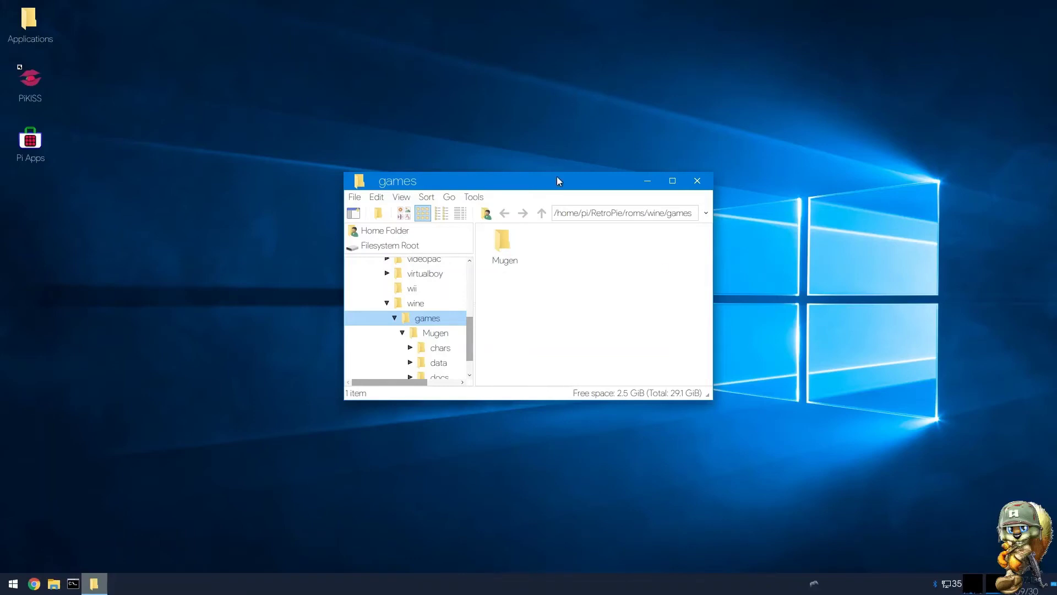
pyautogui.moveTo(557, 181); pyautogui.dragTo(497, 97)
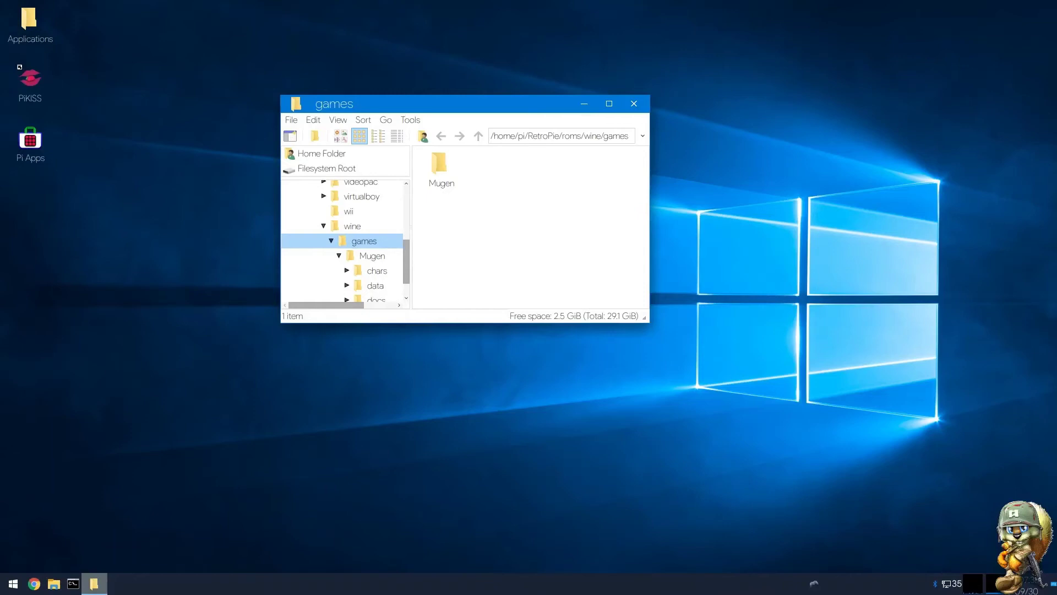
# - Launch QJoyPad and place its window beside the file manager
pyautogui.click(815, 584)
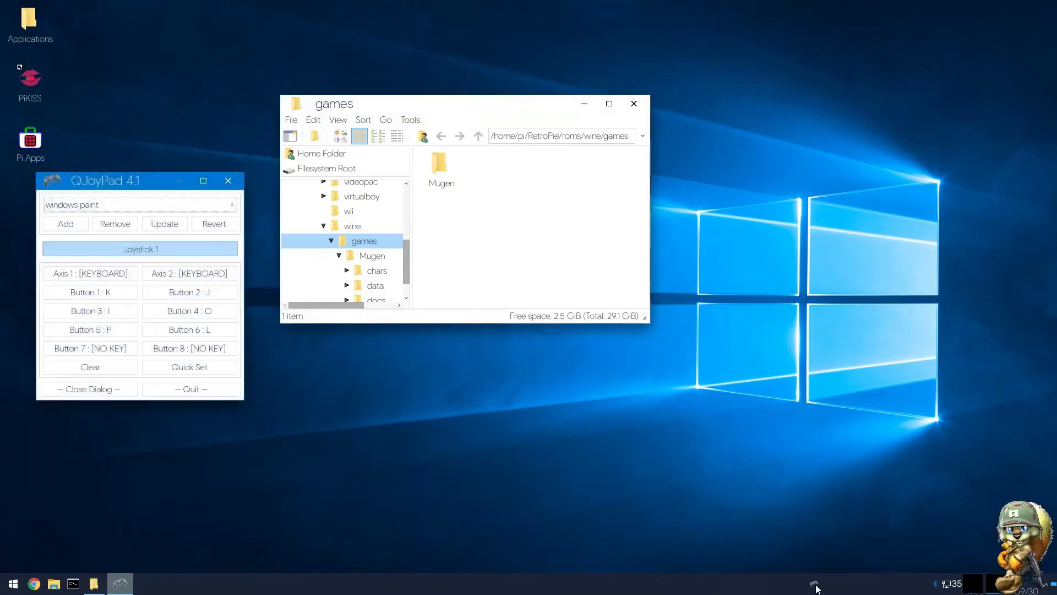
pyautogui.click(12, 583)
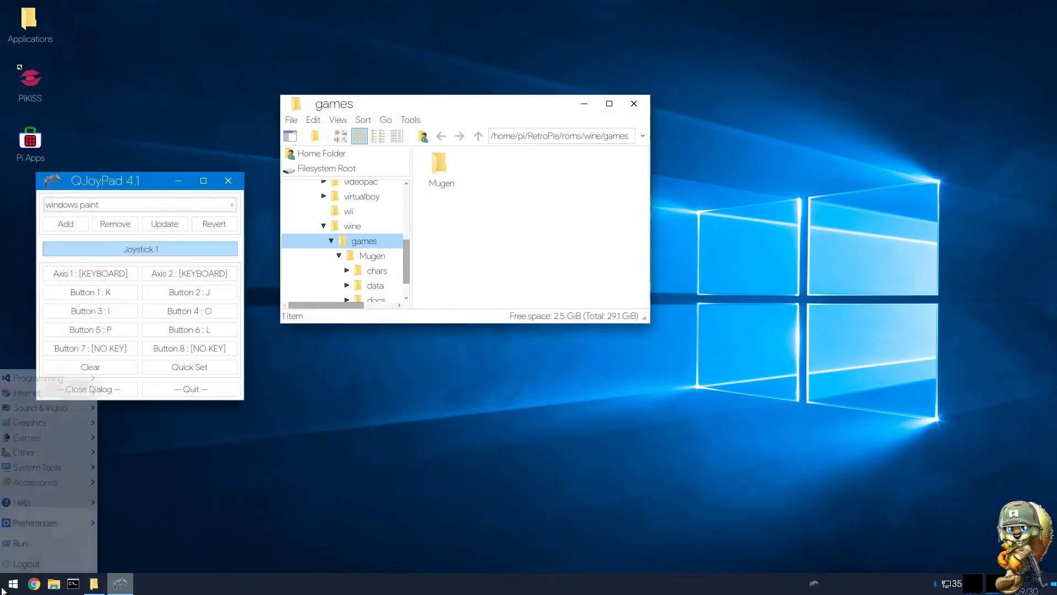
pyautogui.moveTo(48, 484)
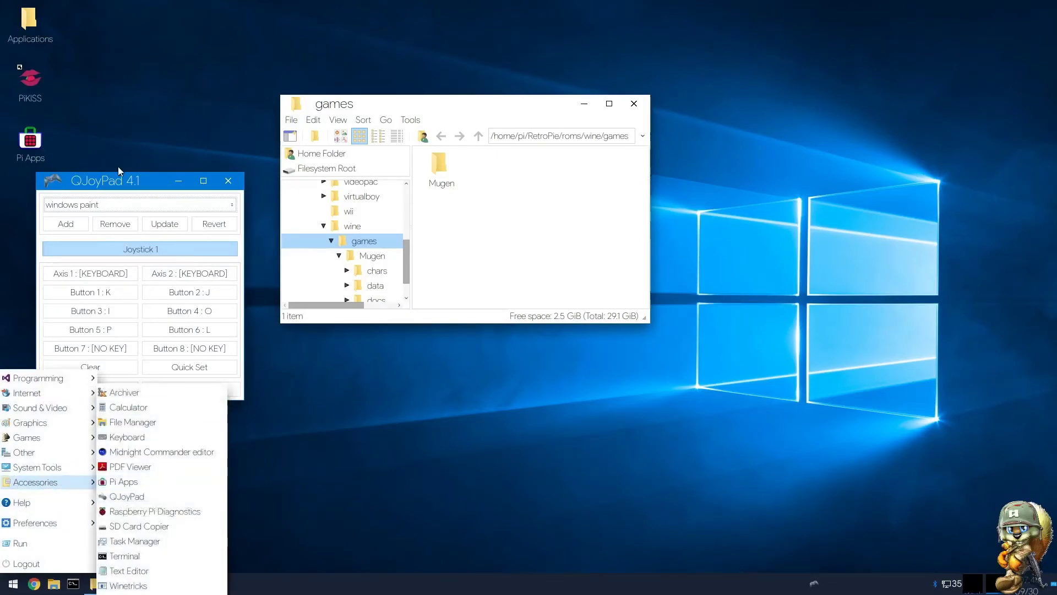
pyautogui.click(186, 166)
pyautogui.moveTo(127, 175)
pyautogui.mouseDown()
pyautogui.moveTo(256, 168)
pyautogui.moveTo(183, 101)
pyautogui.mouseUp()
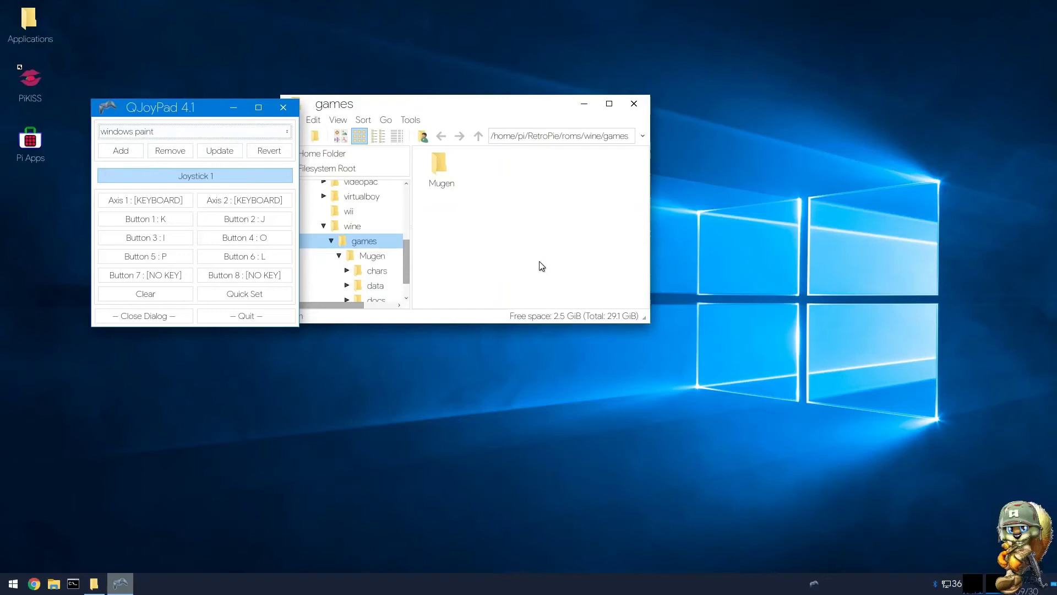
# - Select the Spooky_Castle layout, then decline removing it
pyautogui.click(186, 129)
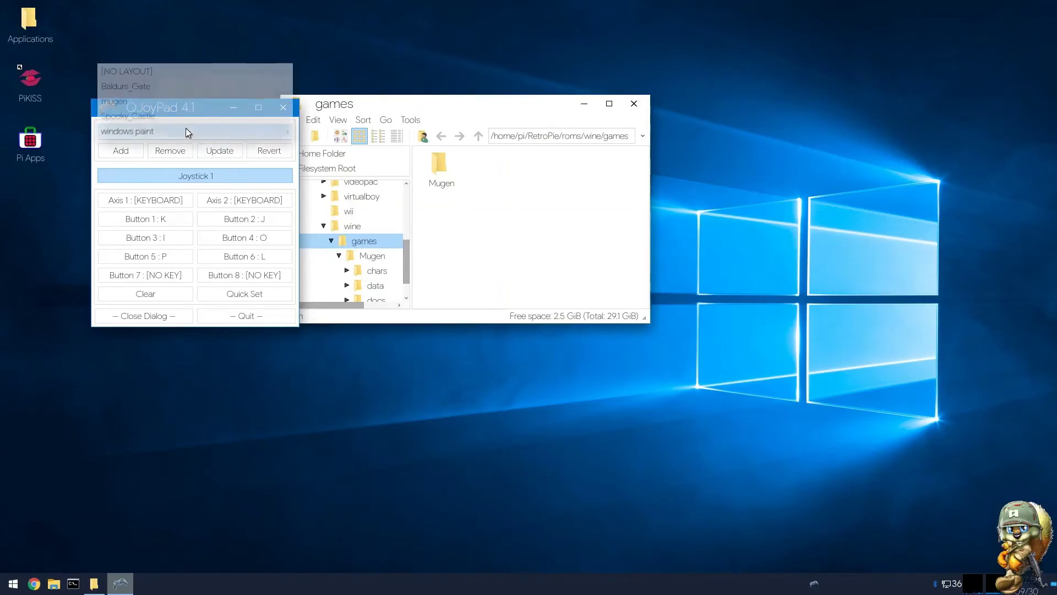
pyautogui.click(187, 128)
pyautogui.click(186, 128)
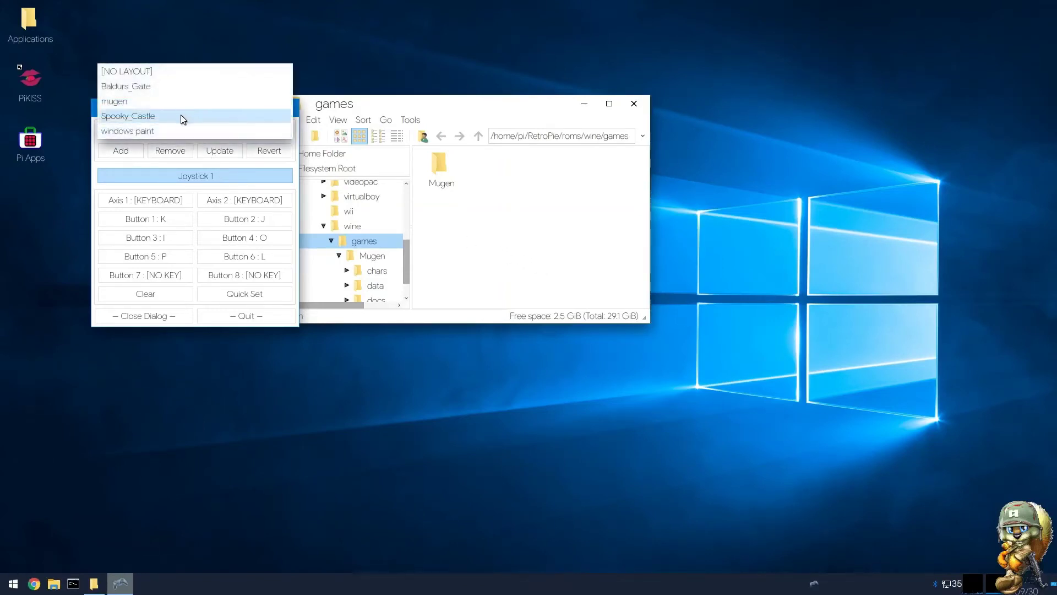
pyautogui.click(172, 118)
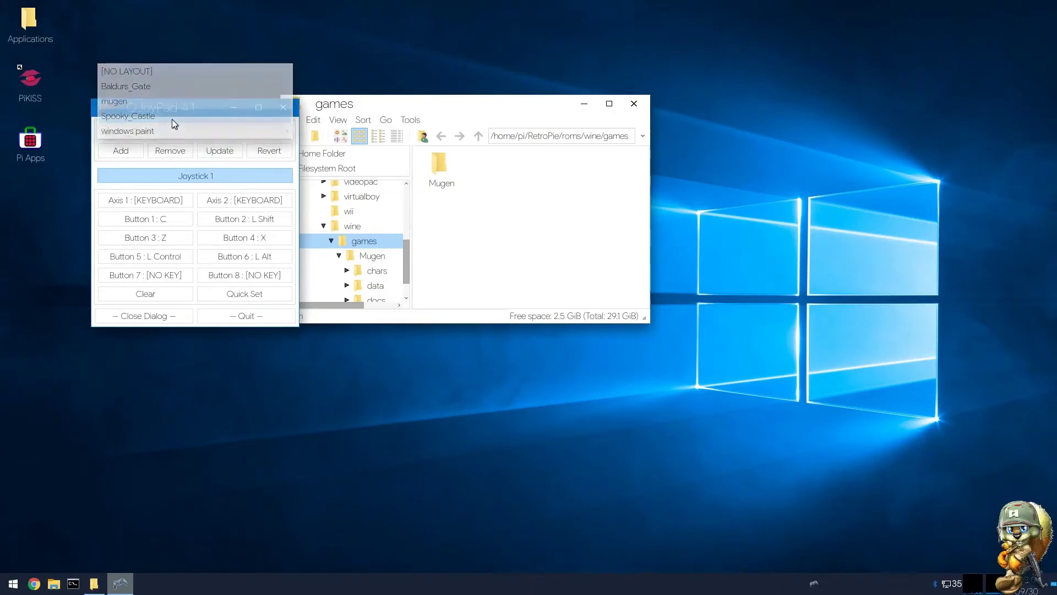
pyautogui.click(180, 130)
pyautogui.click(180, 131)
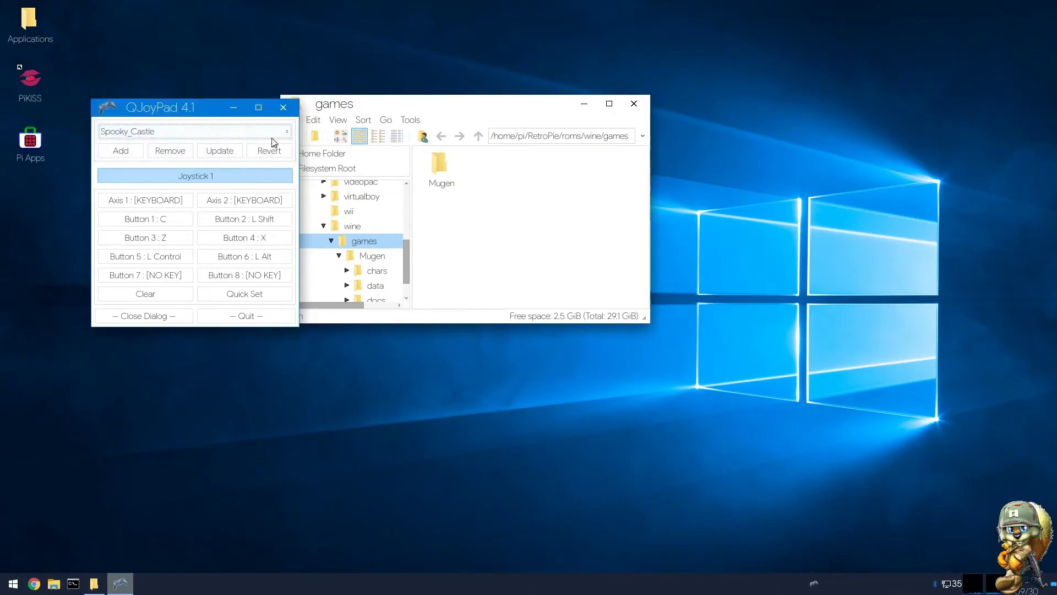
pyautogui.click(185, 151)
pyautogui.click(609, 306)
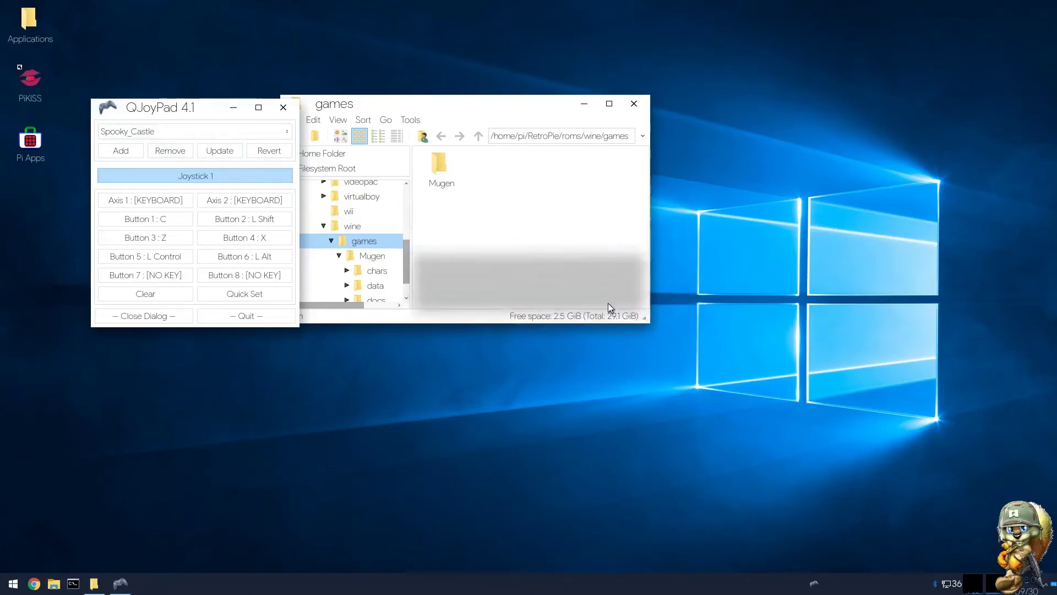
# - Load the mugen layout and start adding a new layout from it
pyautogui.click(149, 133)
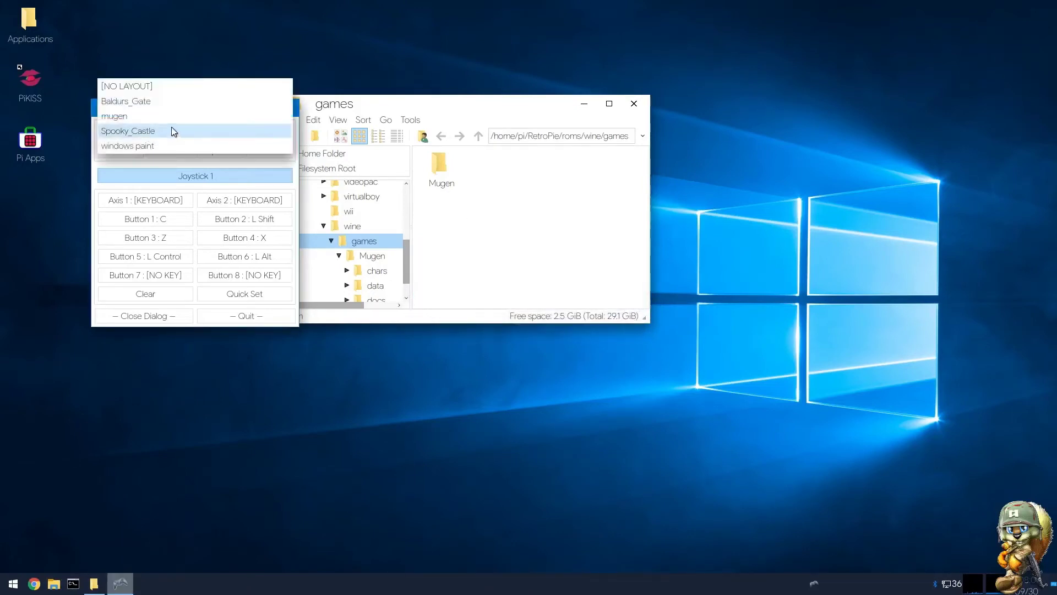
pyautogui.click(147, 115)
pyautogui.click(125, 150)
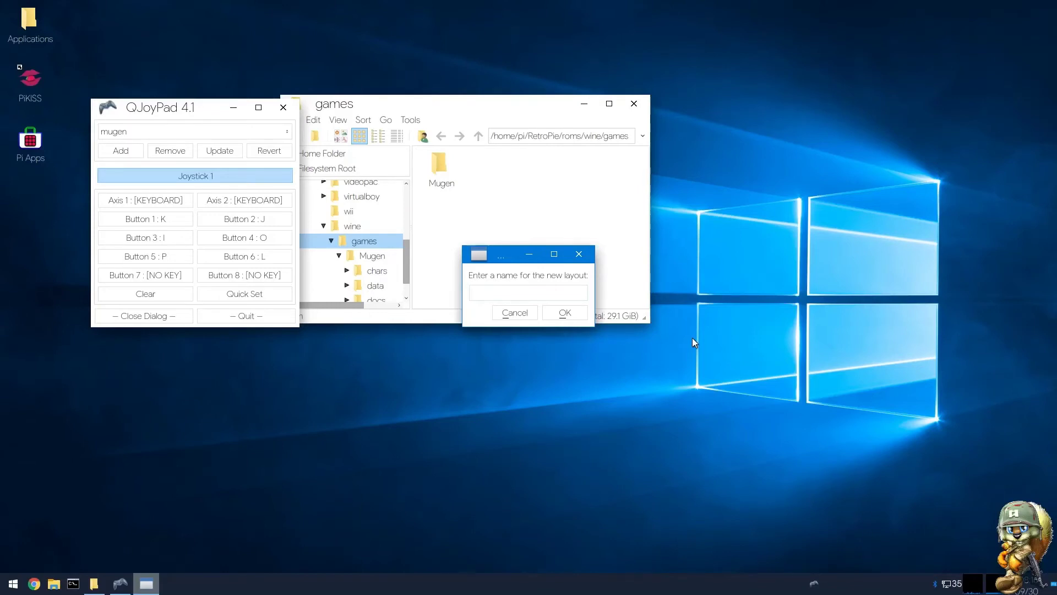
# - Name the new QJoyPad layout 'game new' and confirm it
pyautogui.write('game')
pyautogui.write('new')
pyautogui.click(579, 312)
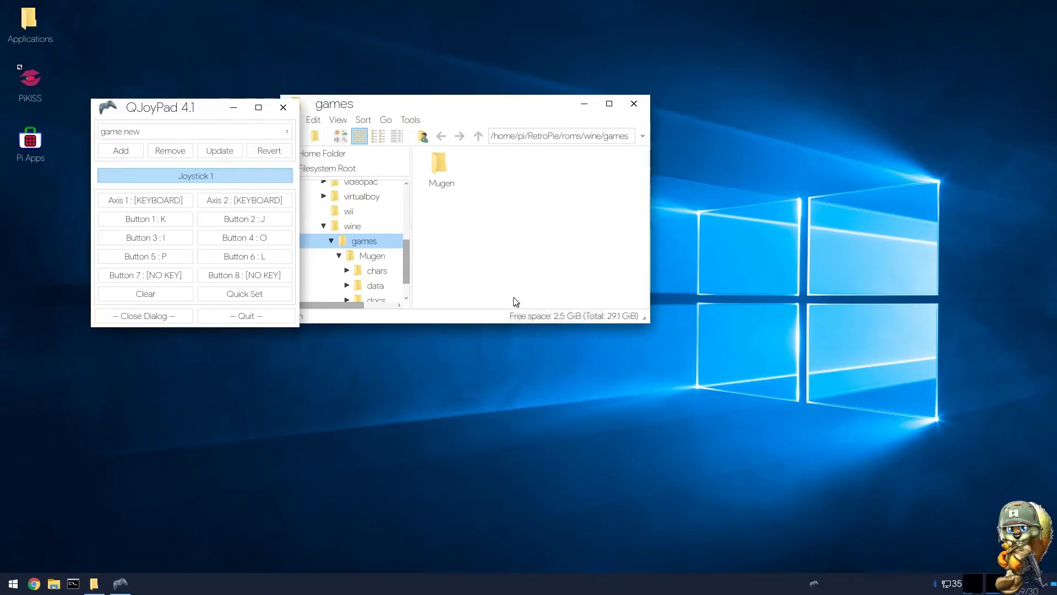
# - Check Button 1's key K without changing it, then close QJoyPad
pyautogui.click(154, 220)
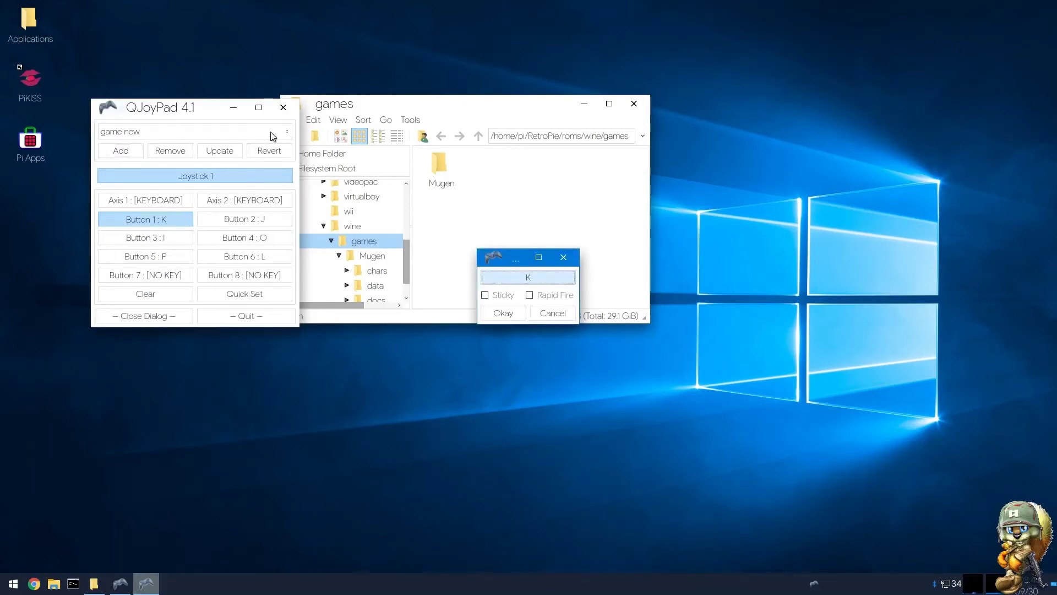
pyautogui.click(548, 320)
pyautogui.click(284, 107)
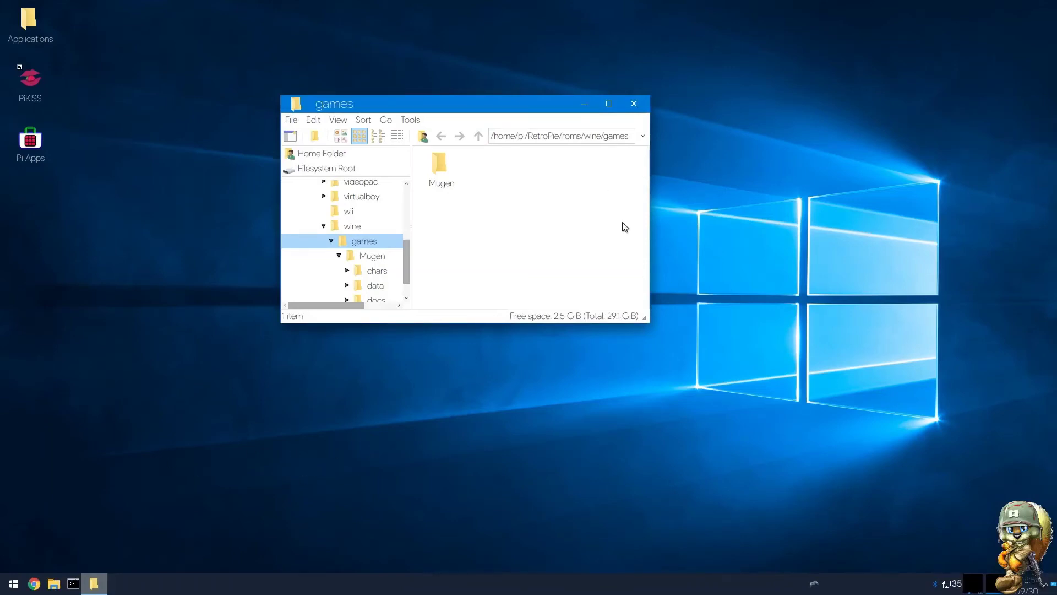
# - In the Mugen folder, rename mugen.exe to 'game new.exe'
pyautogui.doubleClick(455, 182)
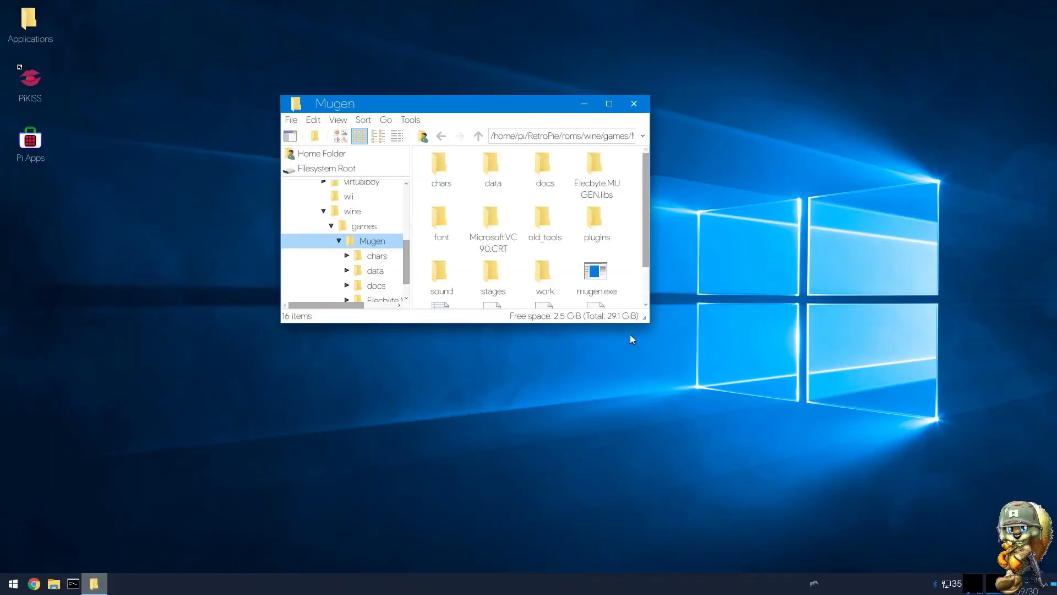
pyautogui.rightClick(585, 270)
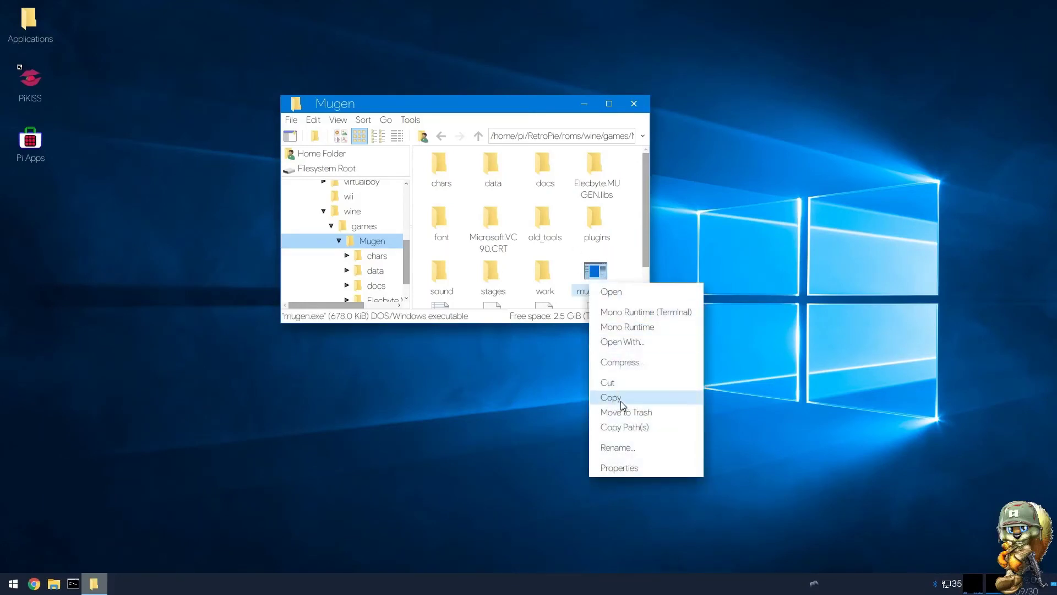
pyautogui.click(627, 444)
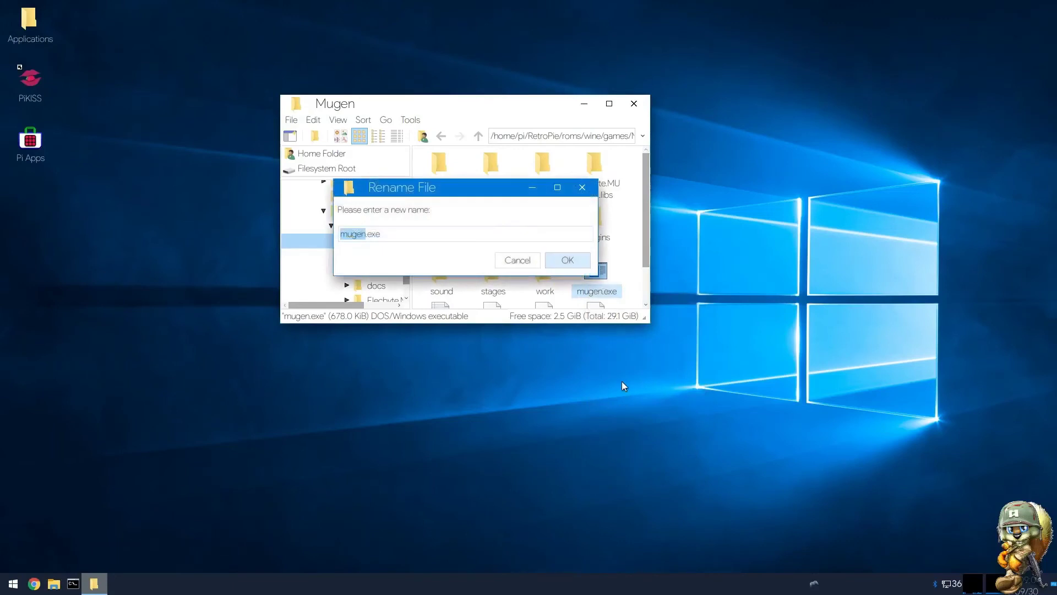
pyautogui.write('game new')
pyautogui.press('Return')
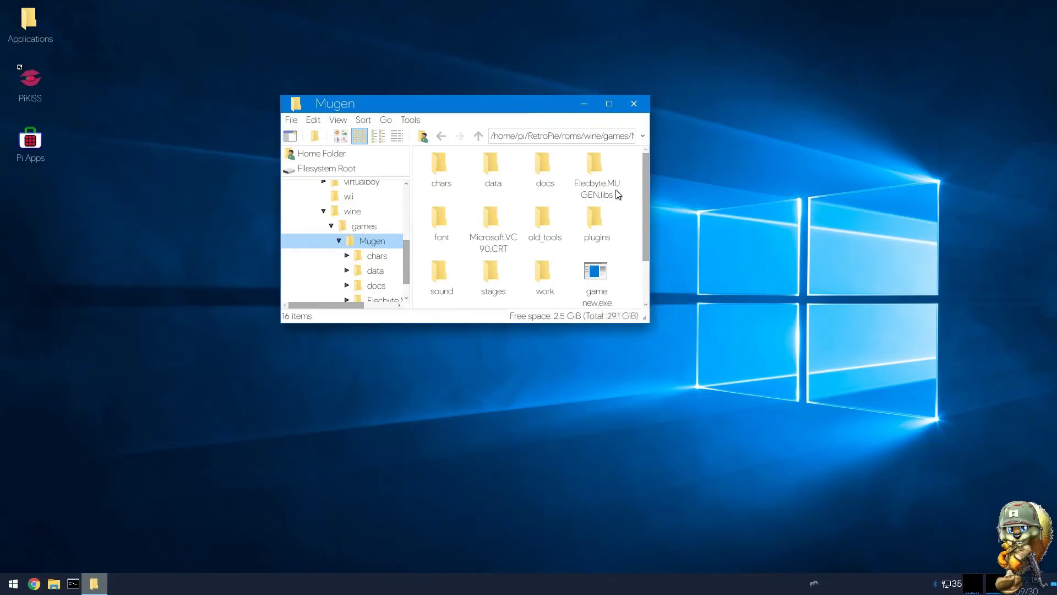
# - Close the Mugen file window and choose Logout from the applications menu
pyautogui.click(634, 103)
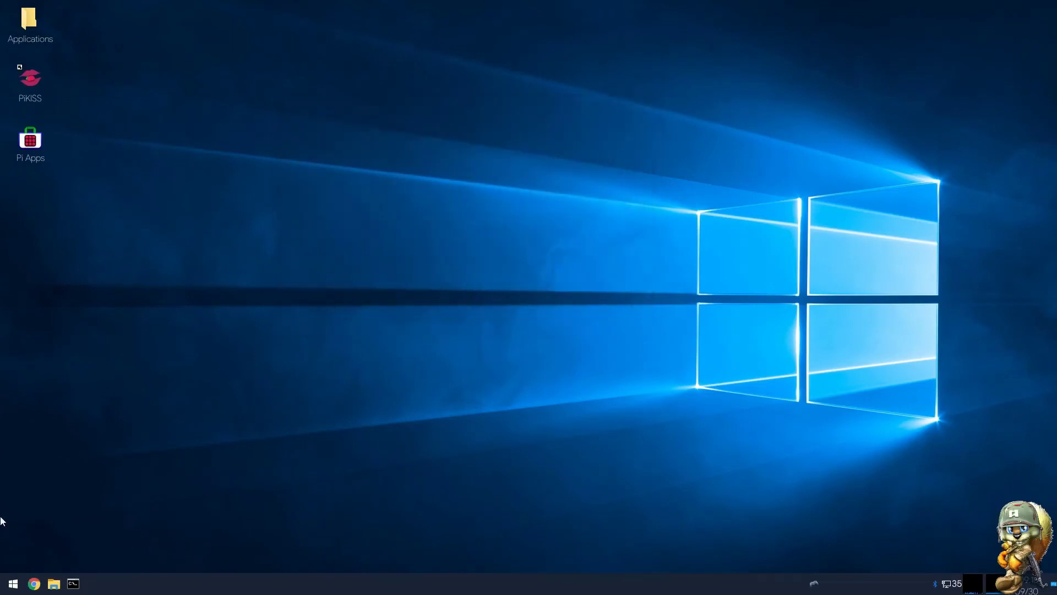
pyautogui.click(13, 583)
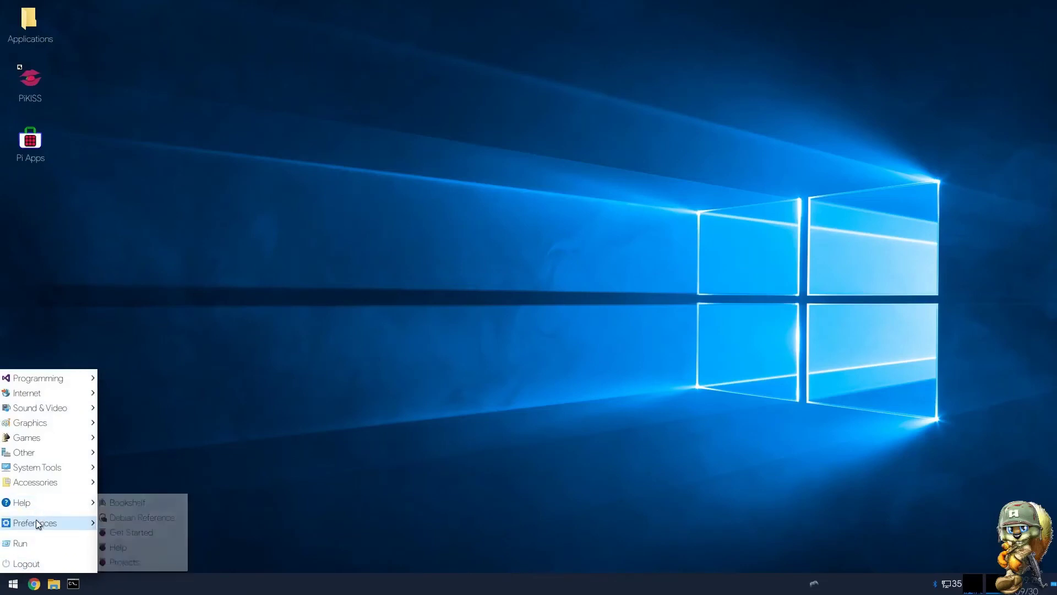
pyautogui.click(88, 562)
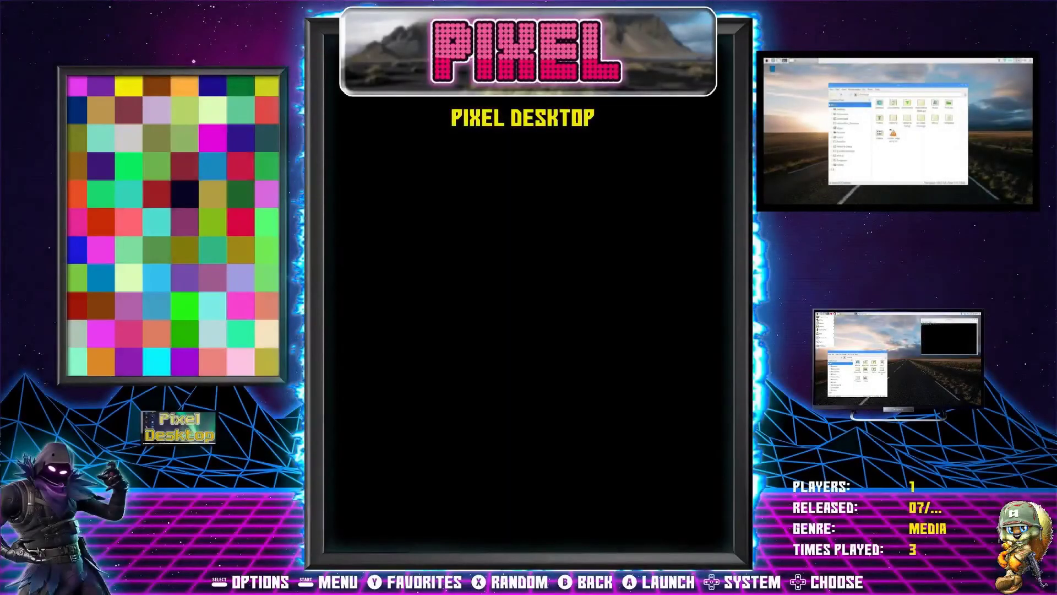
# - Check WINE's GAMES folder, still showing MUGEN, then back out to the quit options
pyautogui.press('Escape')
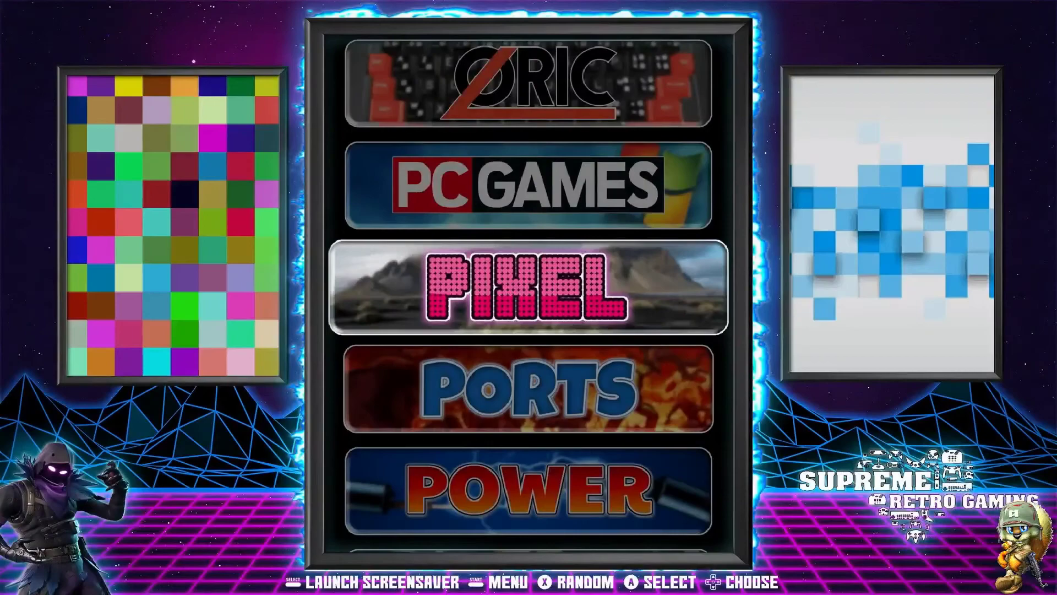
pyautogui.press('Down')
pyautogui.press('Down')
pyautogui.press('Down')
pyautogui.press('Down')
pyautogui.press('Down')
pyautogui.press('Down')
pyautogui.press('Down')
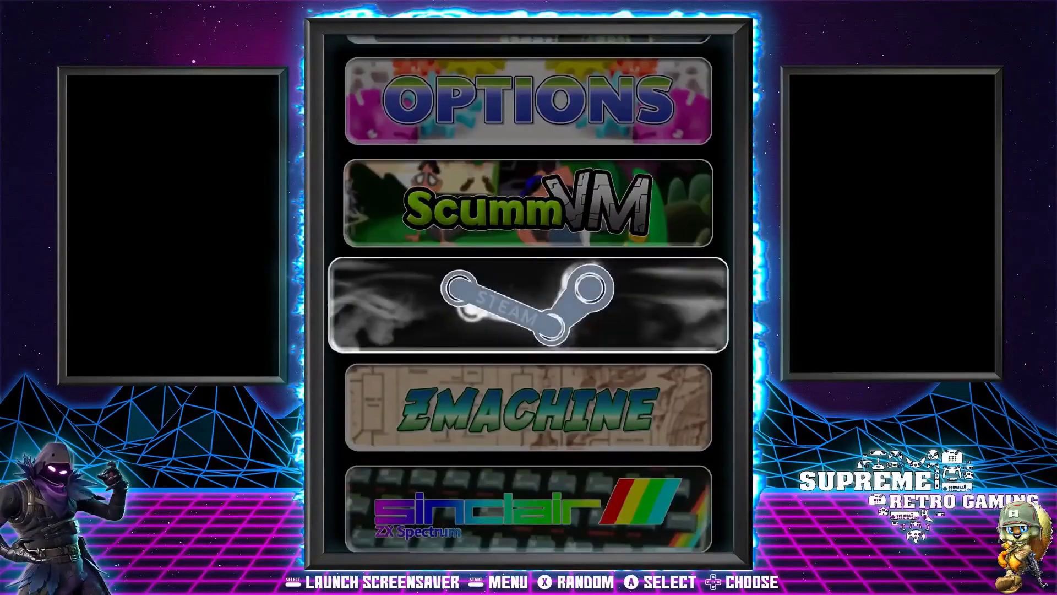
pyautogui.press('Down')
pyautogui.press('Down')
pyautogui.press('Return')
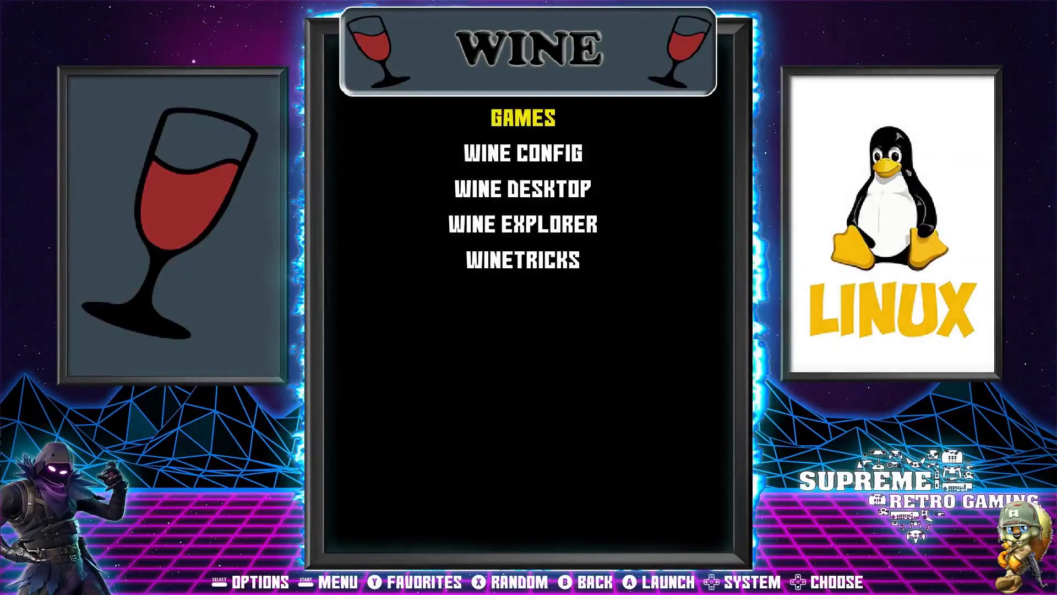
pyautogui.press('Return')
pyautogui.press('Escape')
pyautogui.press('Escape')
pyautogui.press('Down')
pyautogui.press('Down')
pyautogui.press('Down')
pyautogui.press('Down')
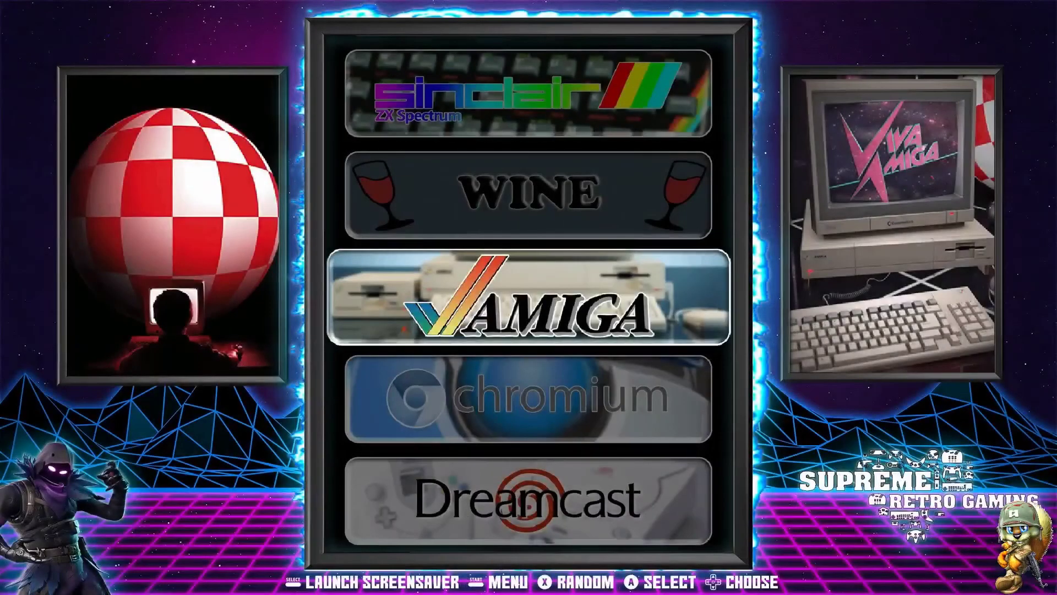
# - Select WINE, open its GAMES folder and launch GAME NEW
pyautogui.press('Up')
pyautogui.press('Return')
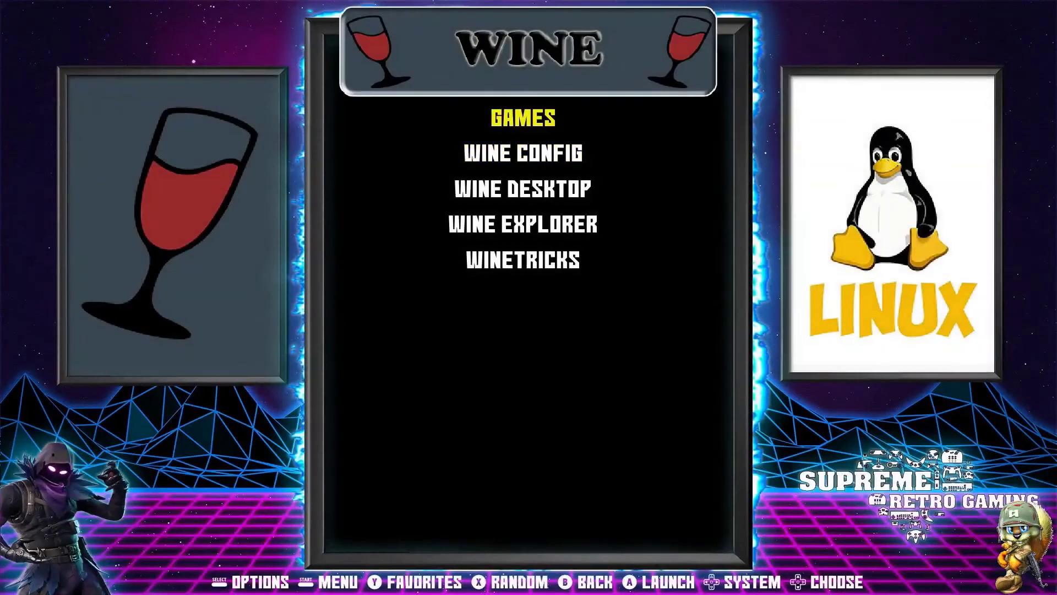
pyautogui.press('Return')
pyautogui.press('Return')
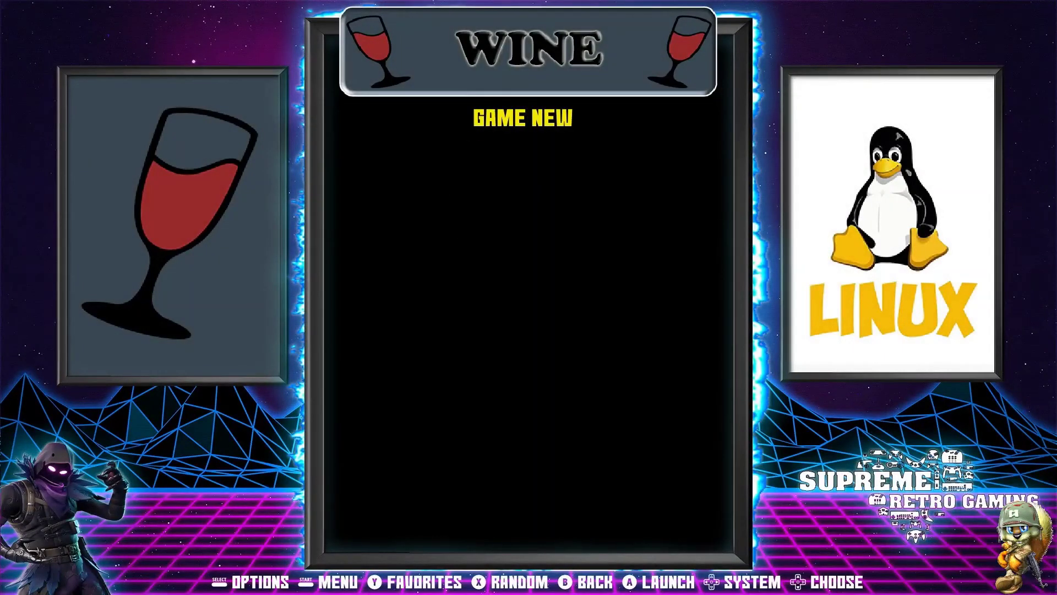
pyautogui.press('Return')
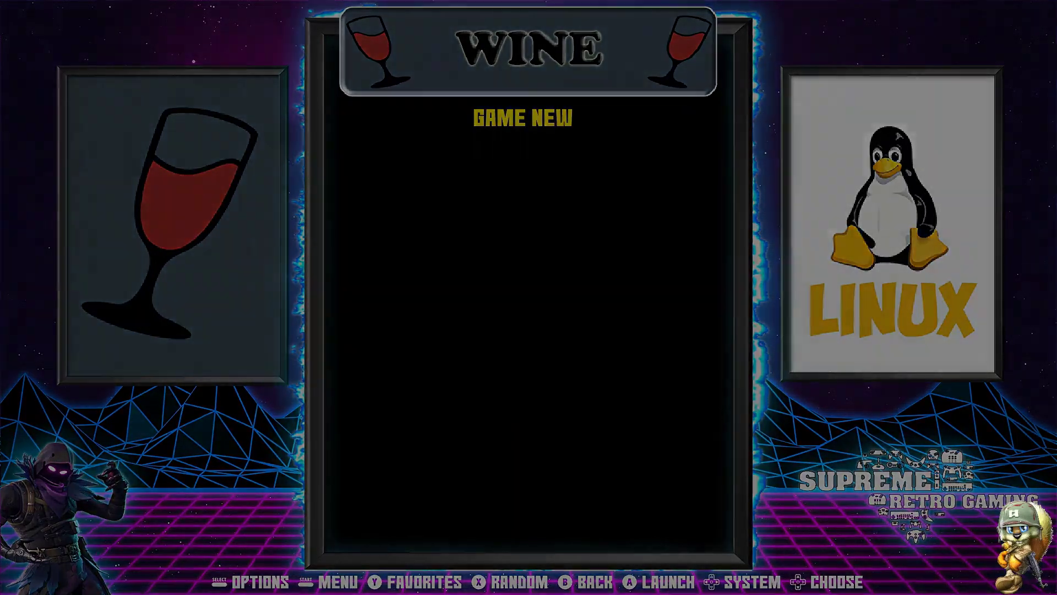